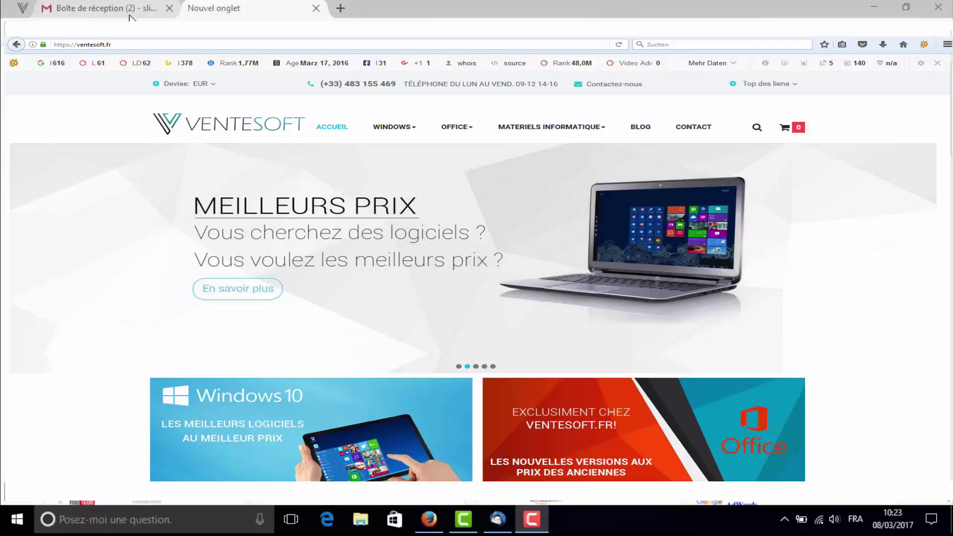
- Open the VenteSoft licence order e-mail in the Gmail inbox and go to its table of product download links
click(129, 15)
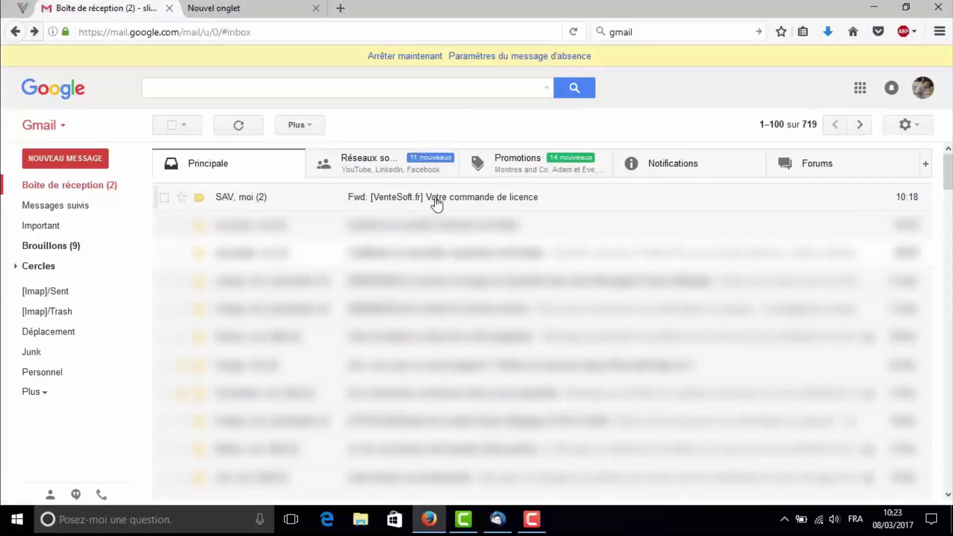
click(512, 201)
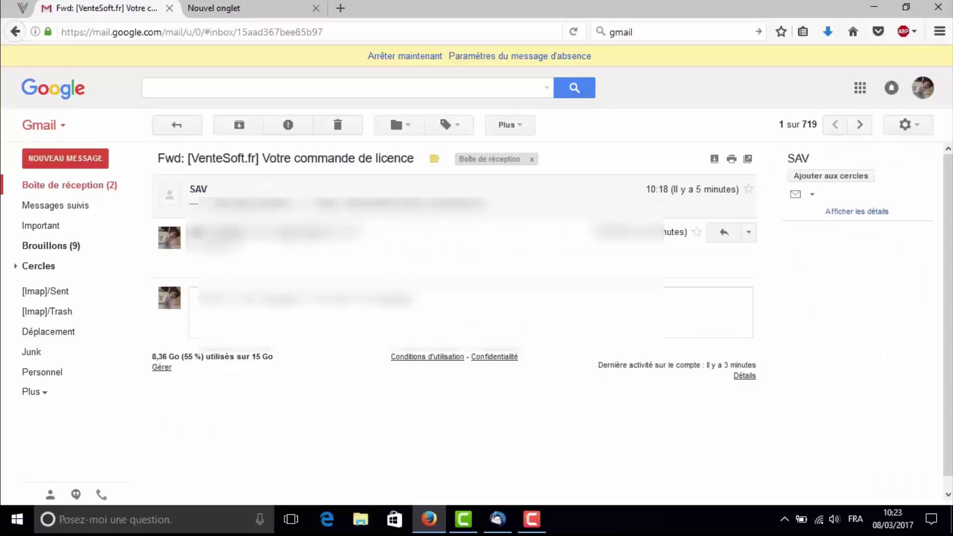
click(281, 204)
key(ctrl+a)
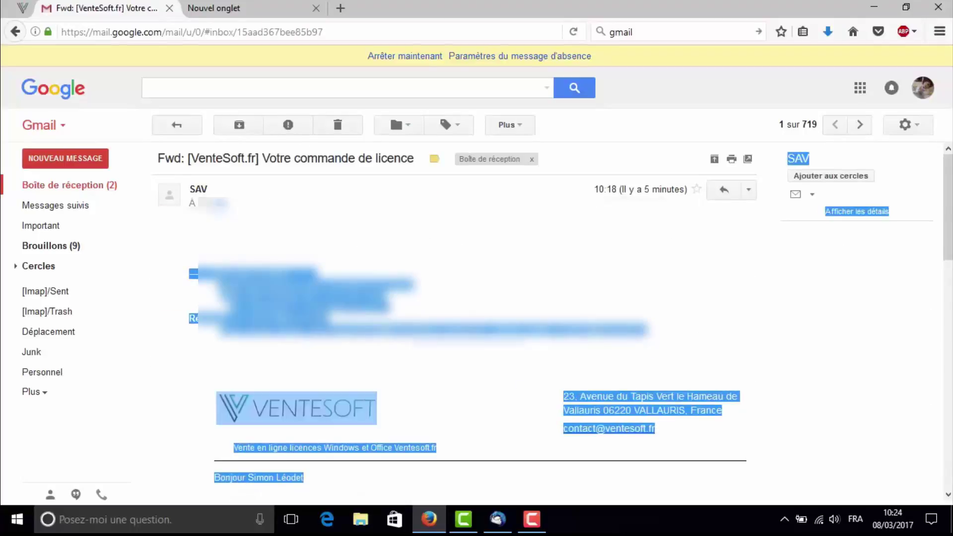
click(827, 318)
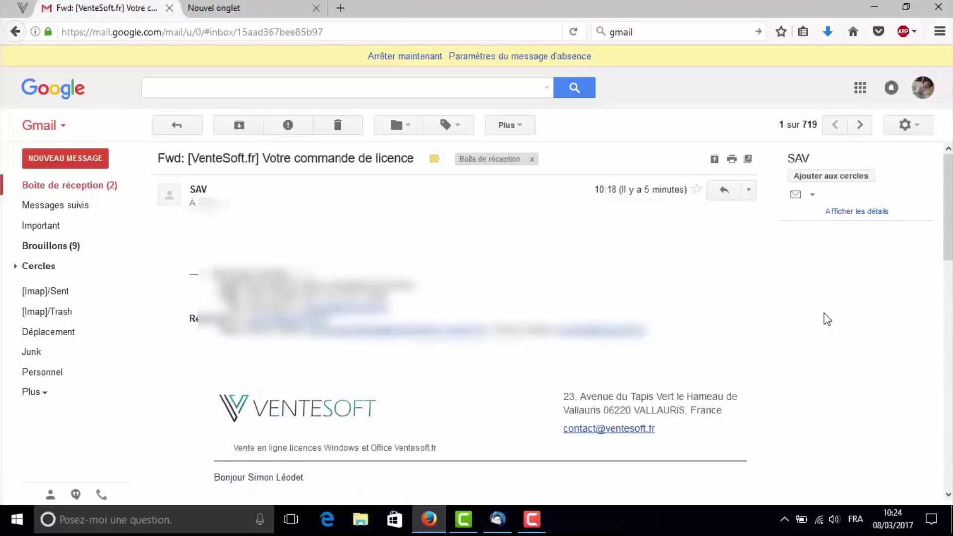
scroll(947, 223, down, 1)
scroll(948, 283, down, 4)
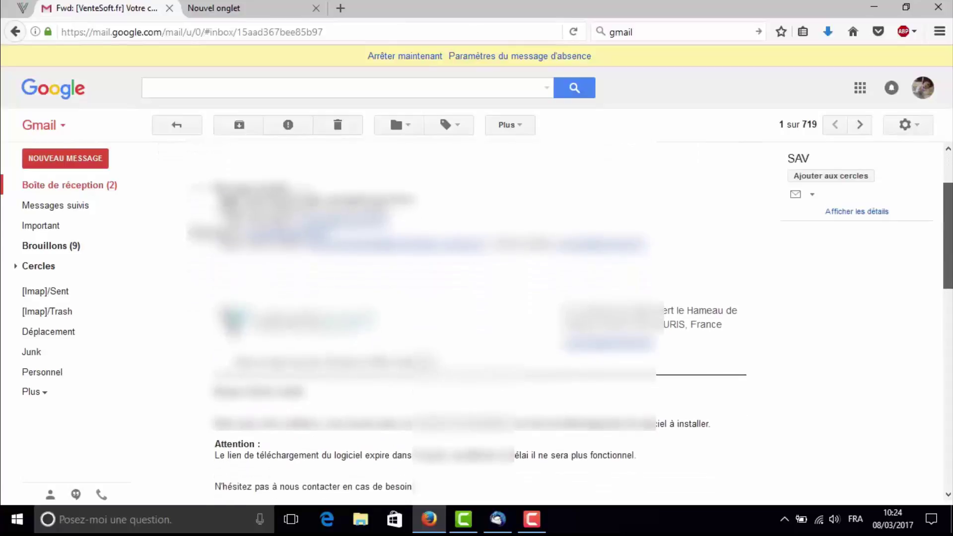
scroll(950, 284, down, 2)
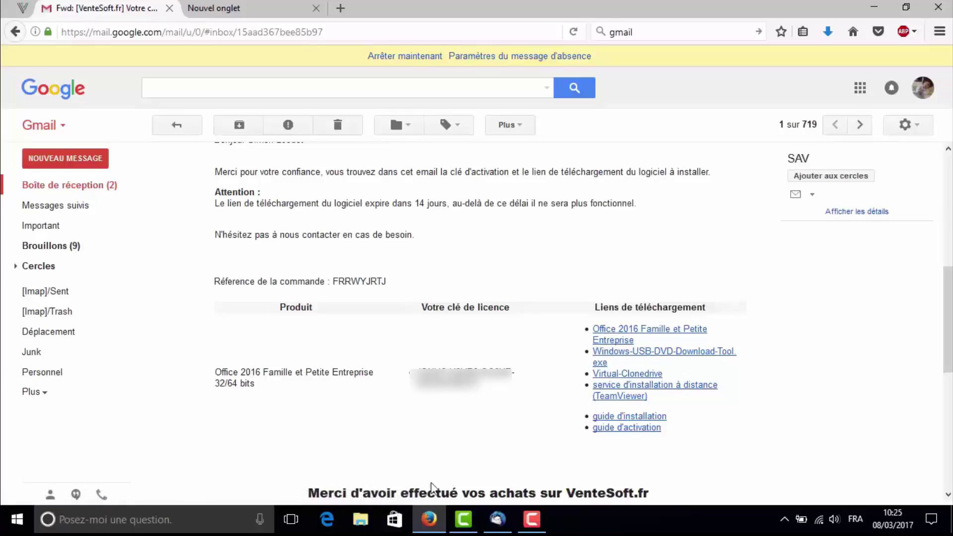
- Check the Downloads folder in File Explorer for the Office 2016 Famille et Petite Entreprise image, and return to the e-mail
click(360, 519)
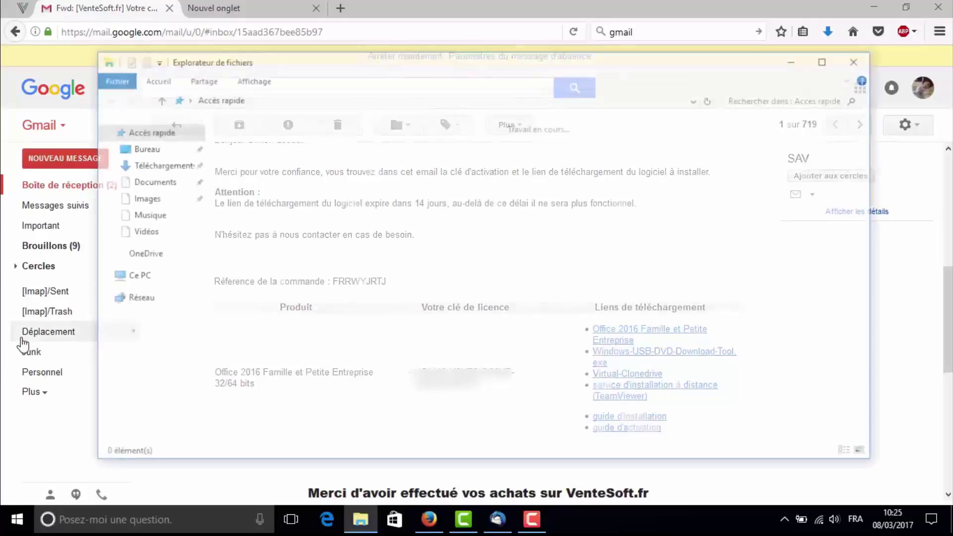
click(159, 165)
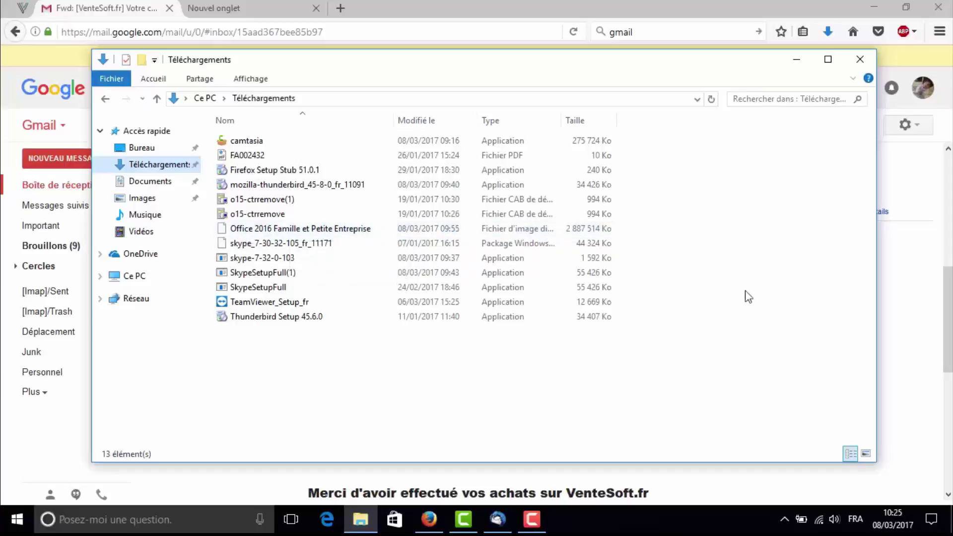
click(923, 314)
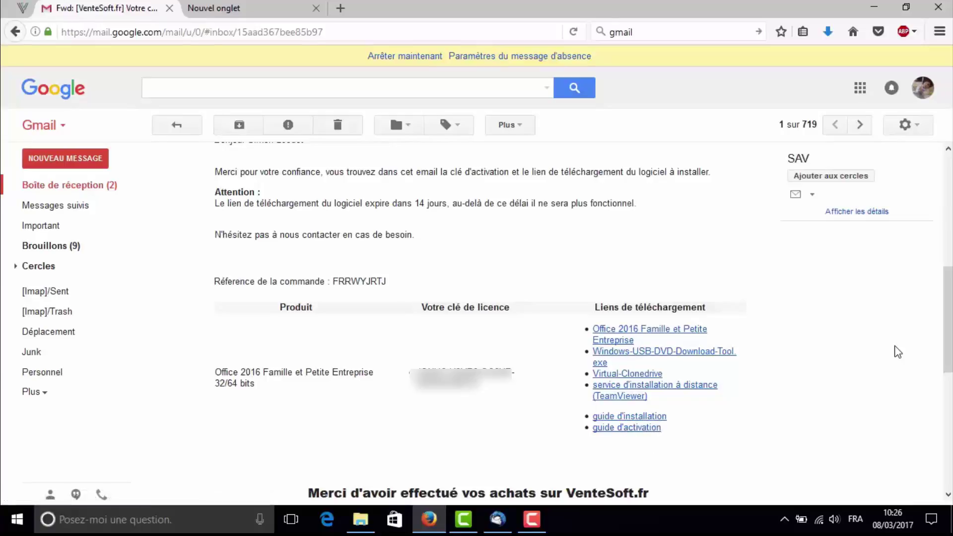
- Download Office 2016 Famille et Petite Entreprise.img through the e-mail's link, save the file and return to the e-mail
click(616, 338)
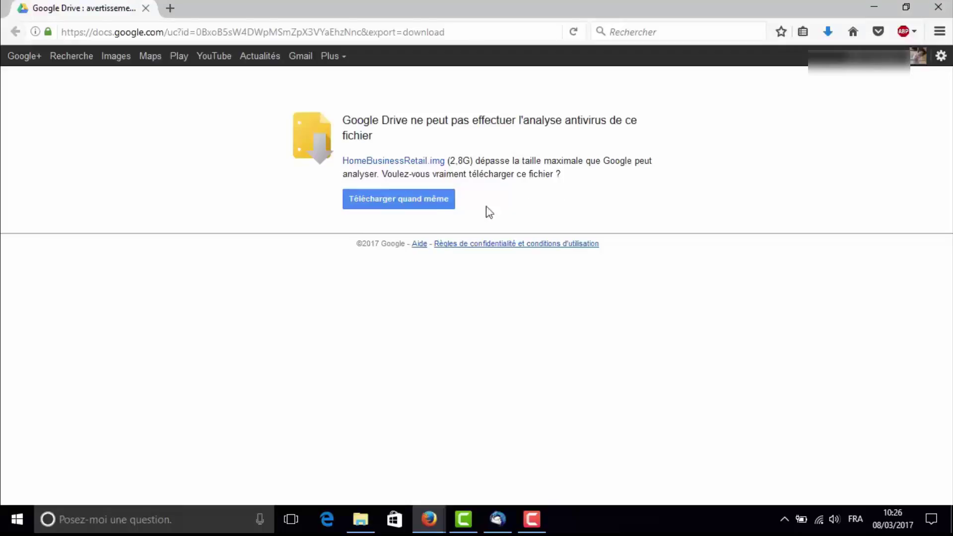
click(433, 206)
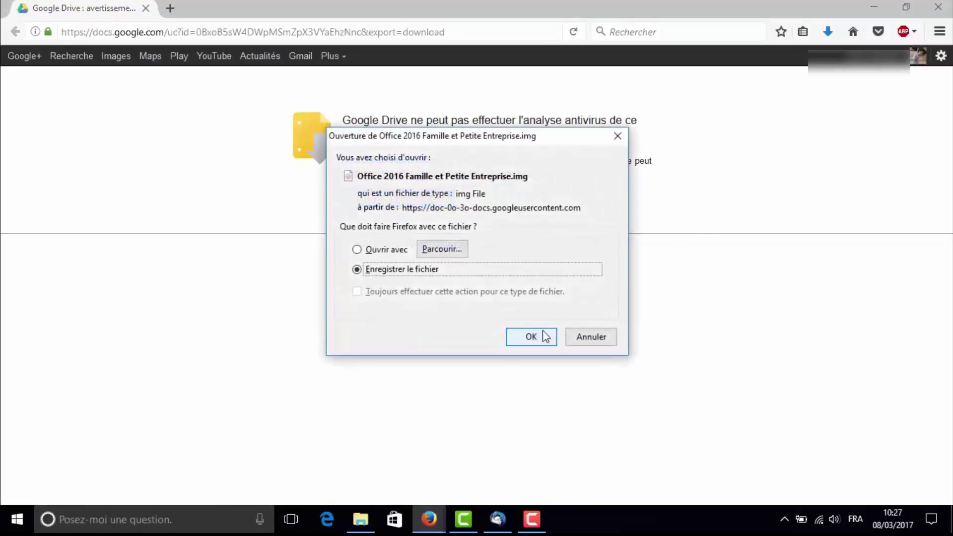
click(543, 337)
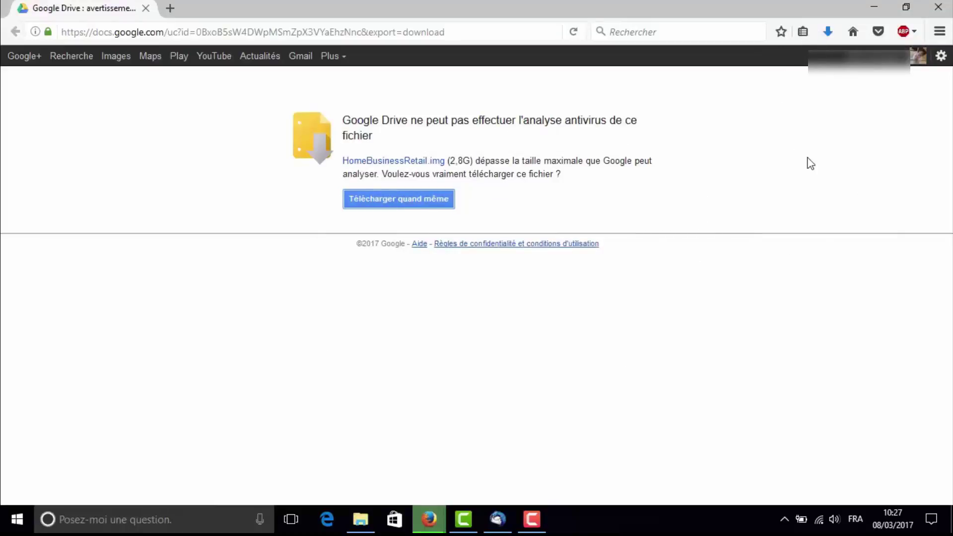
click(869, 15)
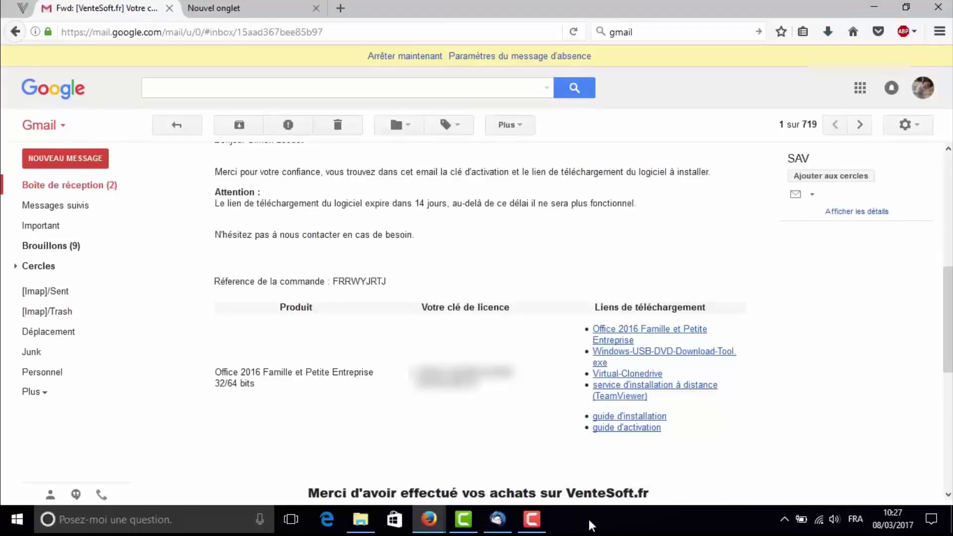
- Review the browser's complete download list for the Office 2016 image file
click(829, 33)
click(681, 242)
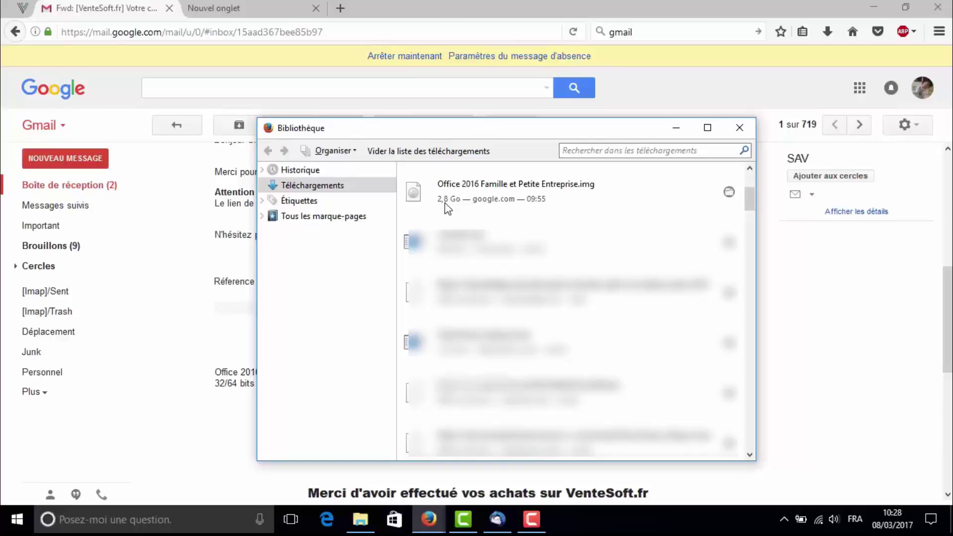
click(808, 300)
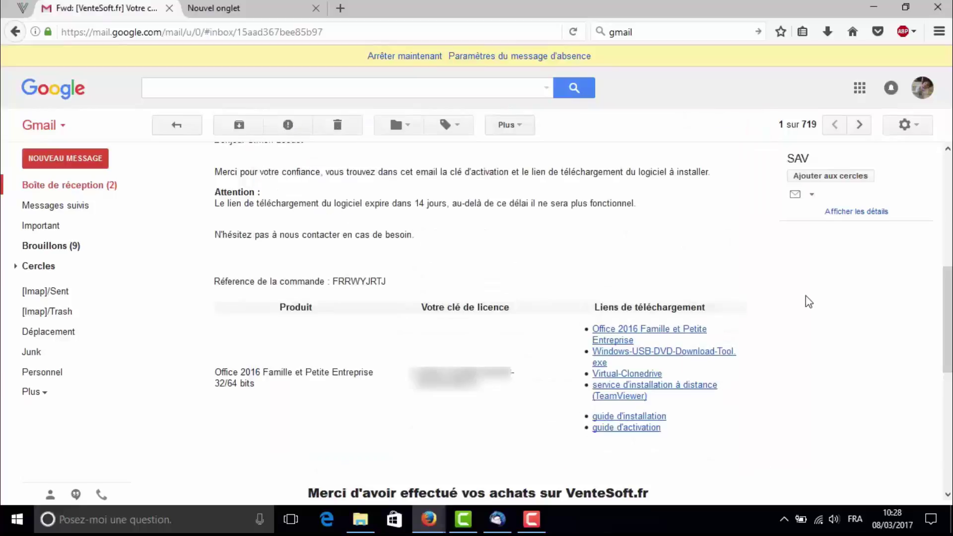
- Download the Virtual-Clonedrive installer through the e-mail's link and save the file
click(615, 379)
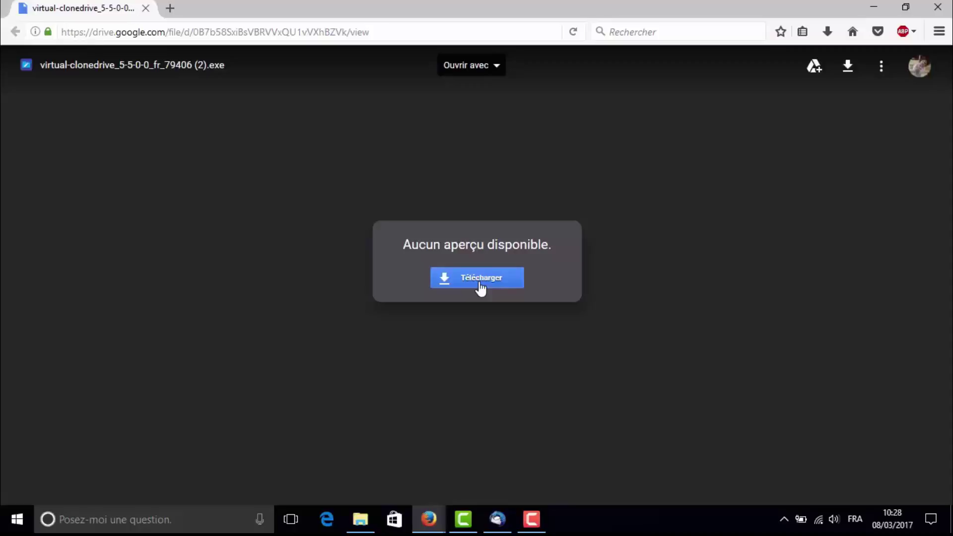
click(481, 278)
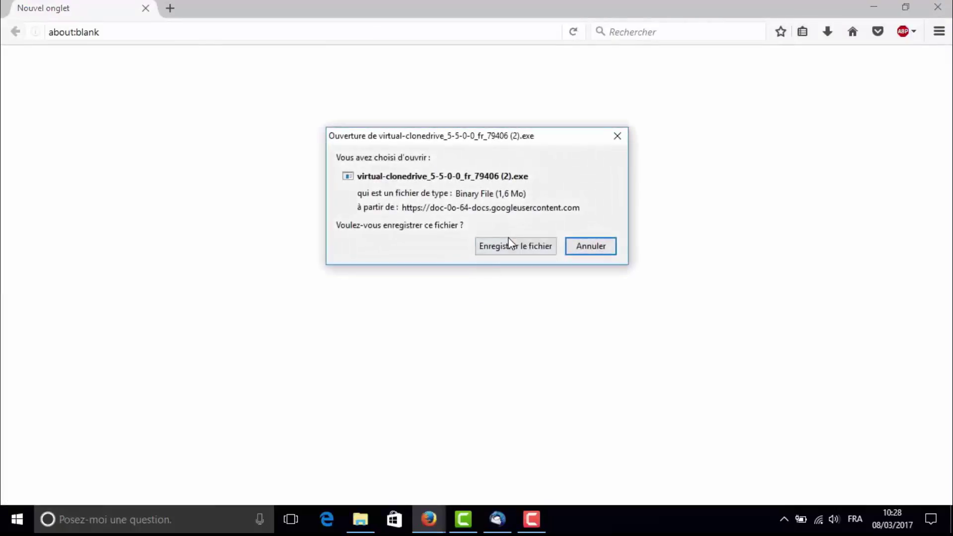
click(511, 250)
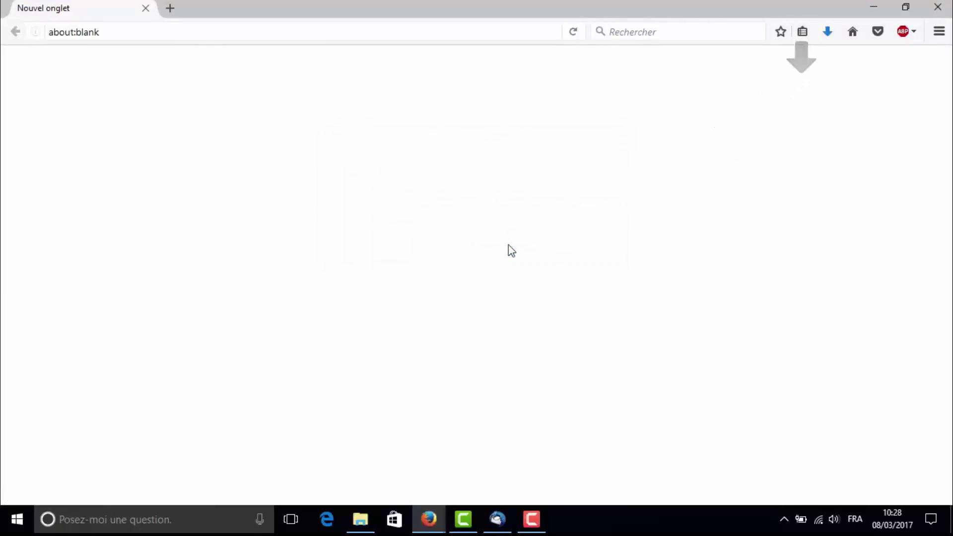
- Run the downloaded virtual-clonedrive_5-5-0-0_fr_79406 (2).exe installer and accept its licence agreement
click(827, 33)
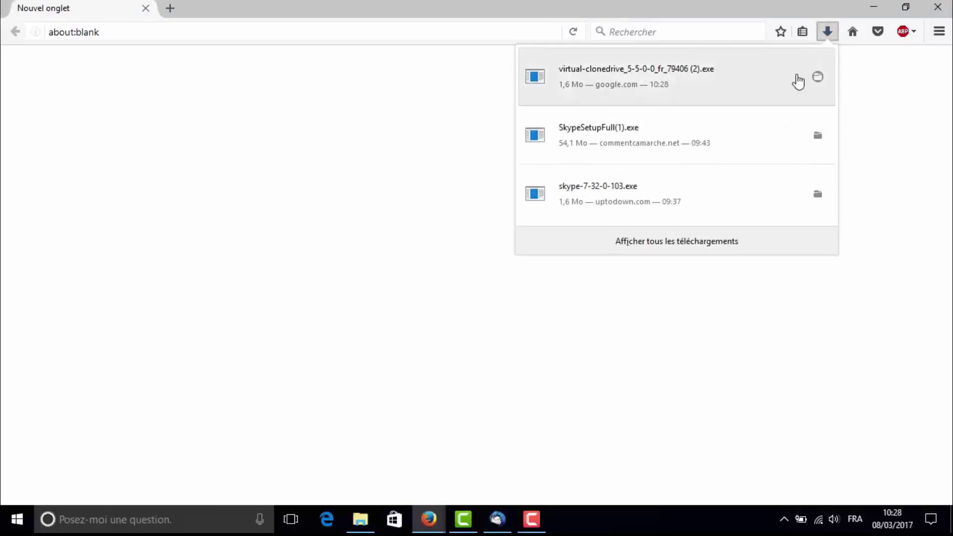
click(797, 81)
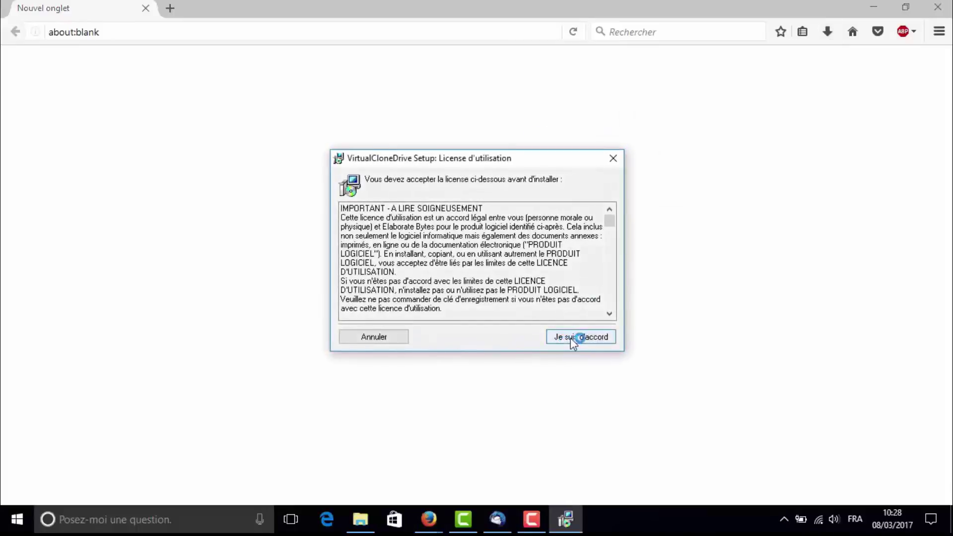
click(572, 338)
- Add the .img, .udf and .bin file associations to the VirtualCloneDrive installation options
scroll(613, 270, down, 1)
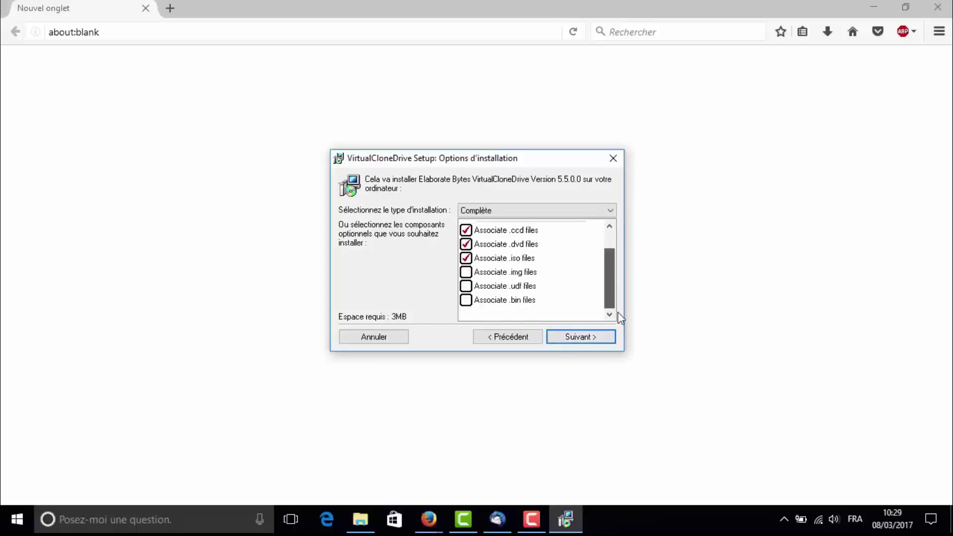
click(489, 273)
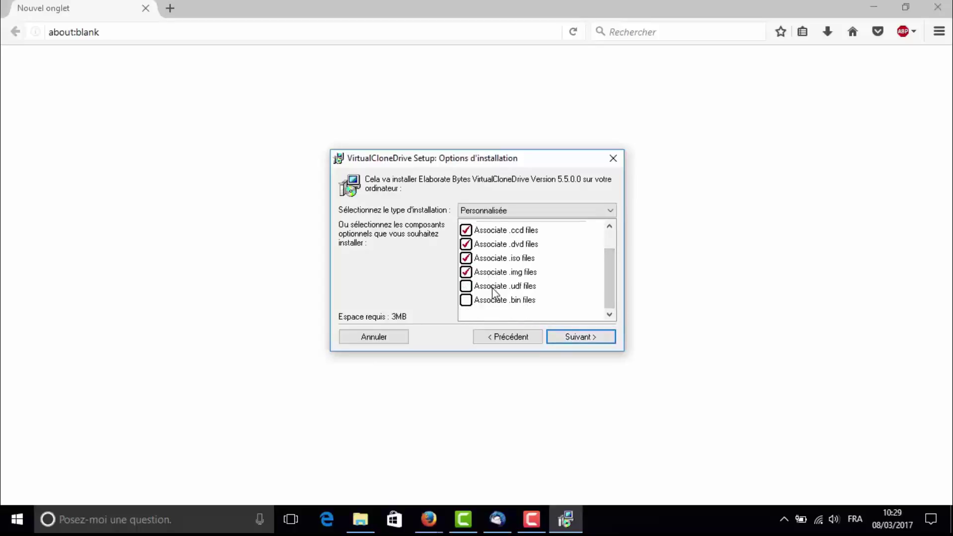
click(493, 288)
click(491, 301)
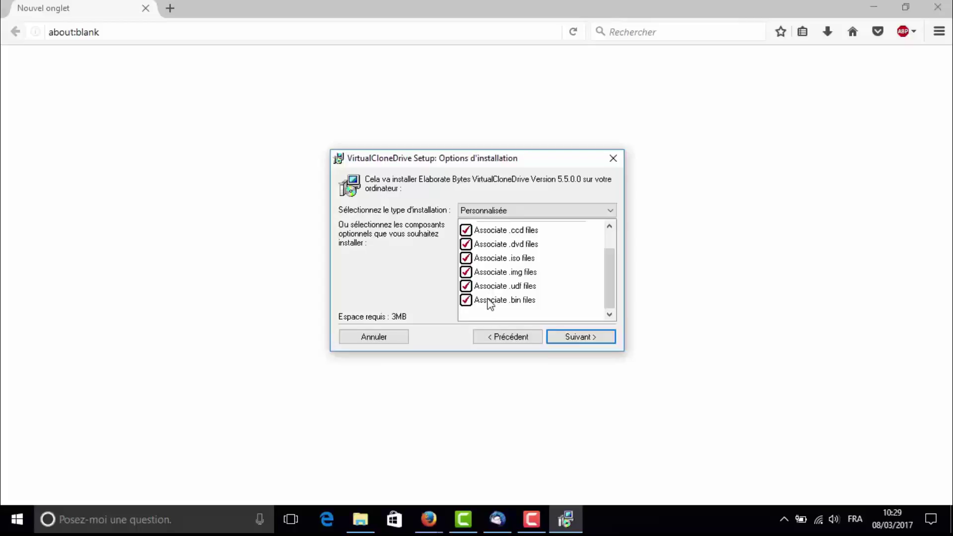
- Start the VirtualCloneDrive installation and approve installing the Elaborate Bytes AG device driver
click(598, 340)
click(598, 340)
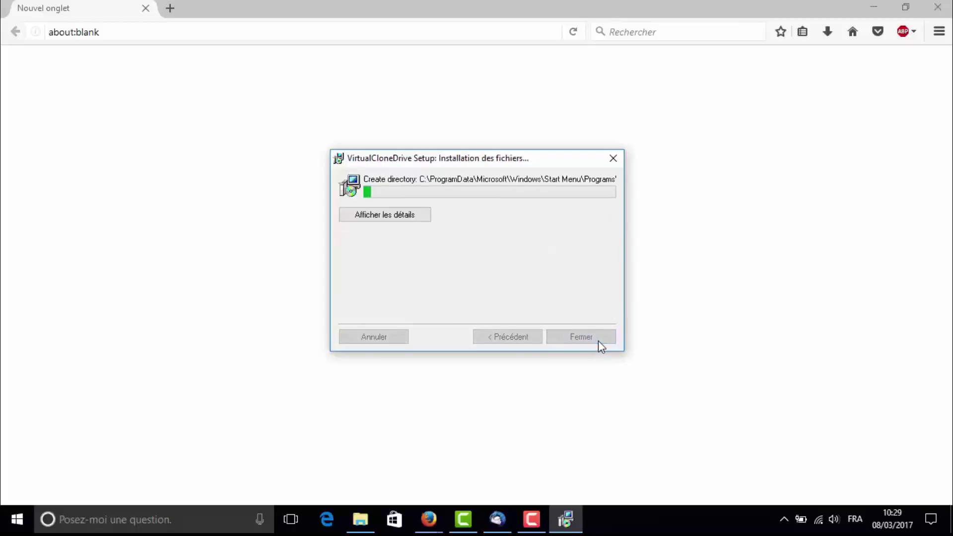
click(532, 519)
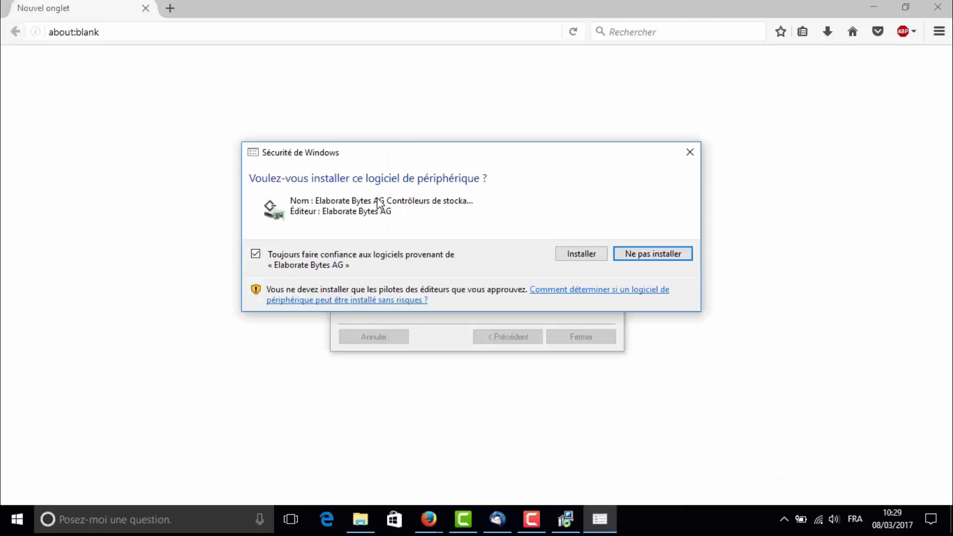
click(582, 254)
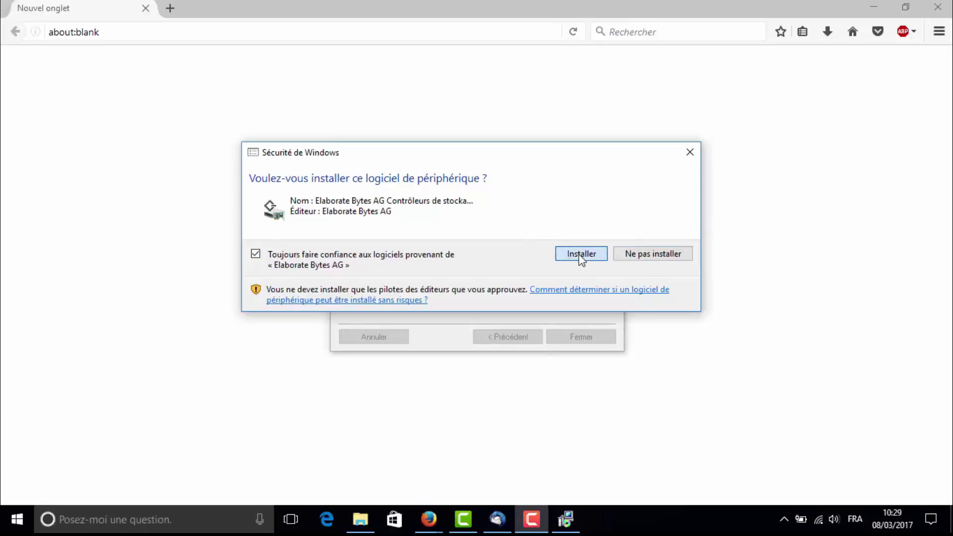
- Refresh the Downloads folder and mount the Office 2016 Famille et Petite Entreprise image with Virtual CloneDrive
click(351, 525)
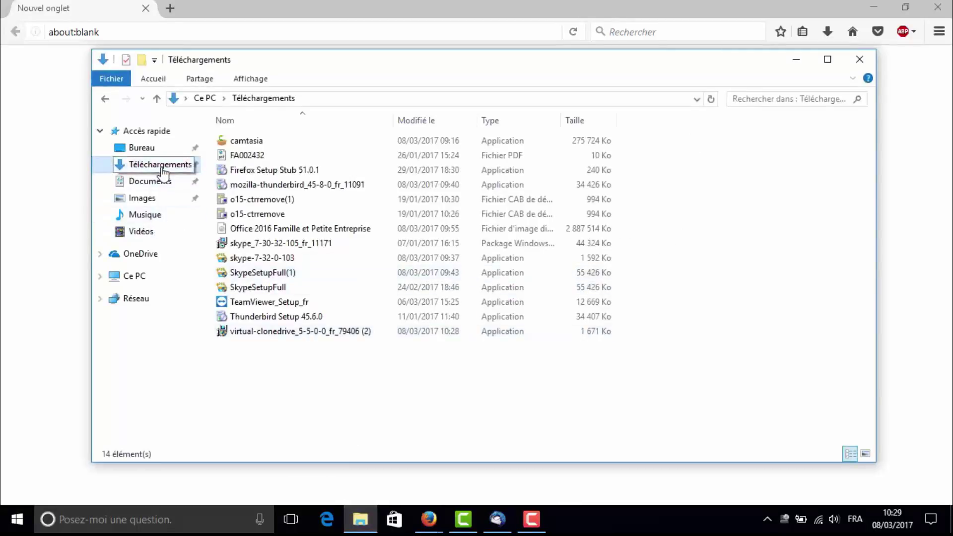
right_click(706, 259)
click(735, 316)
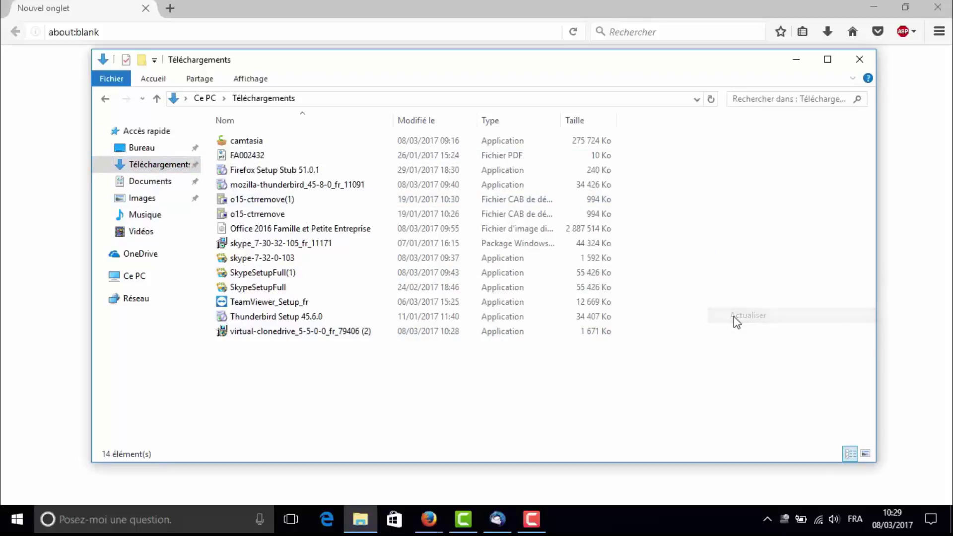
click(326, 232)
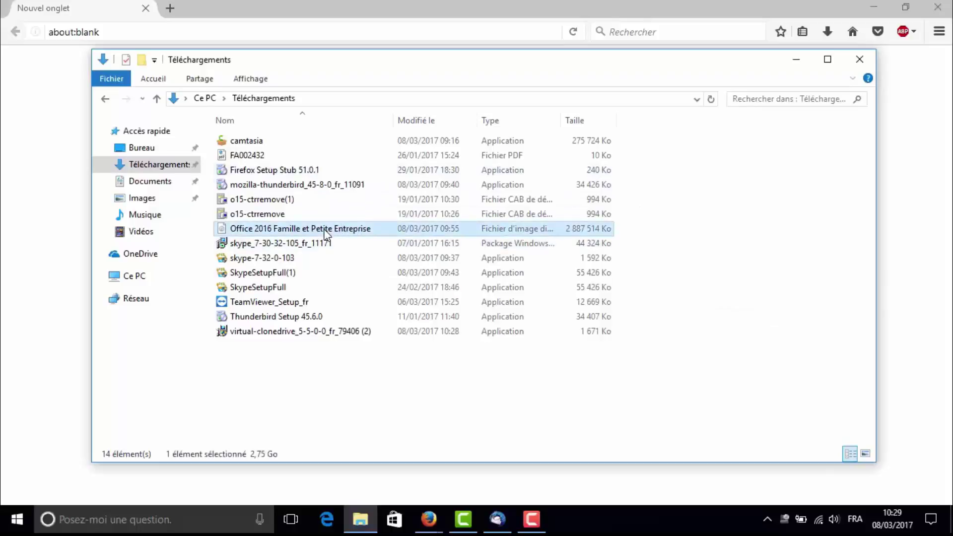
right_click(326, 232)
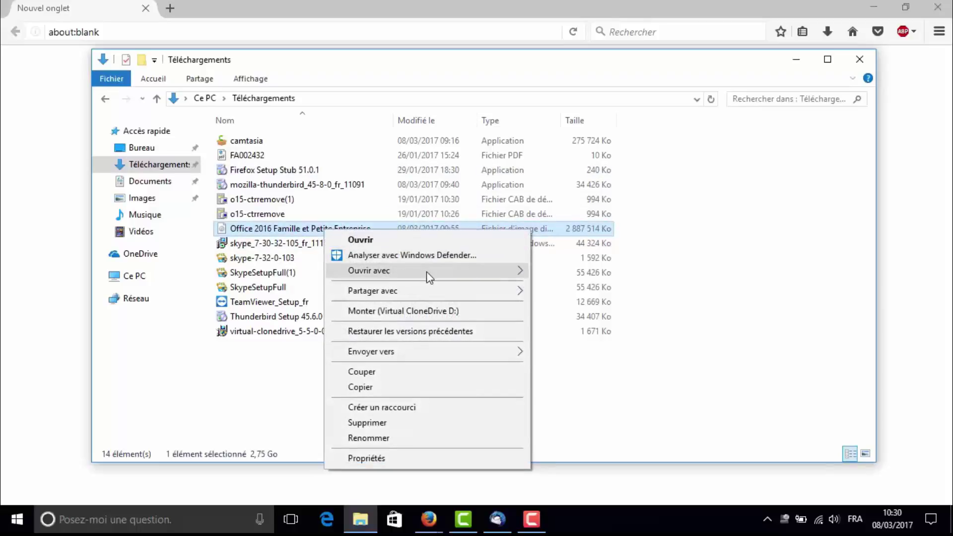
mouse_move(488, 270)
click(576, 290)
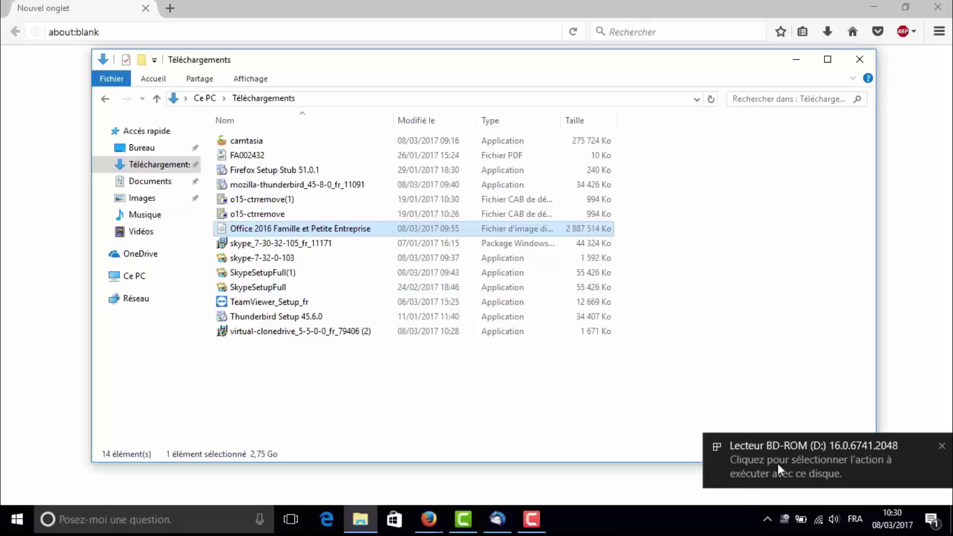
- Open the mounted BD-ROM drive (D:) under Ce PC and select its Setup application
click(808, 456)
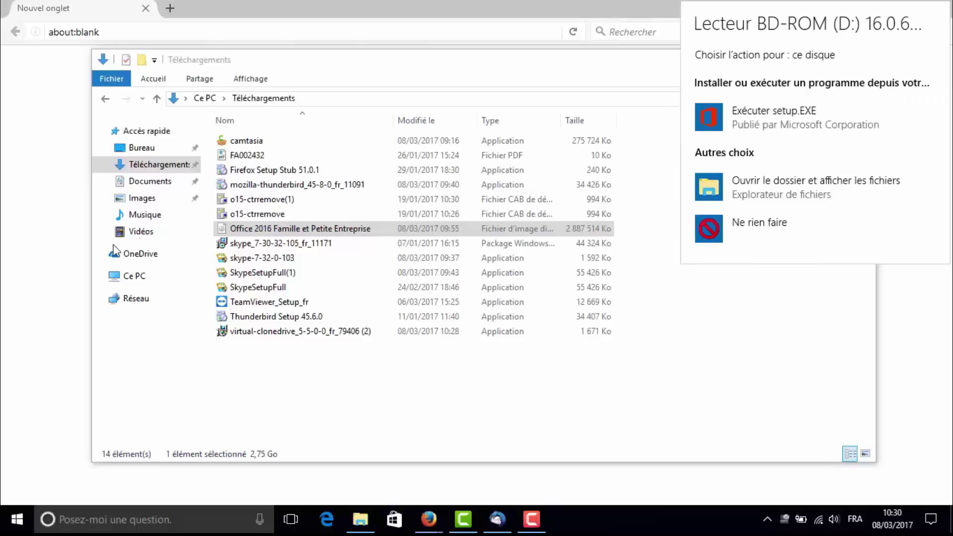
click(99, 277)
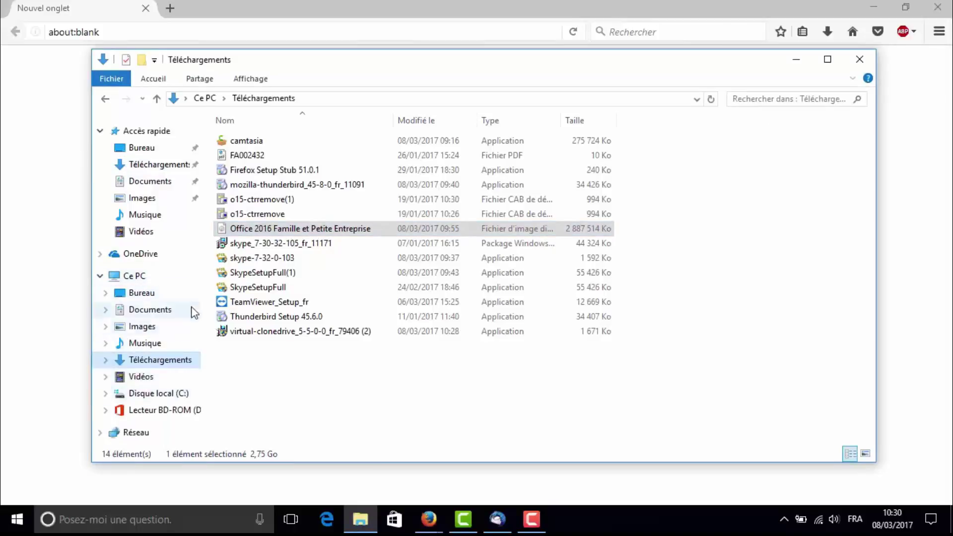
click(124, 415)
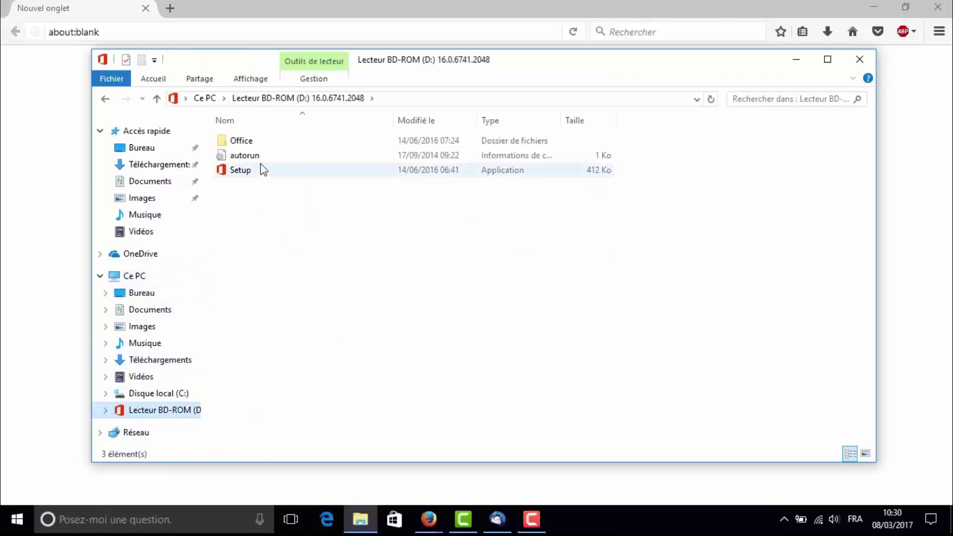
click(260, 164)
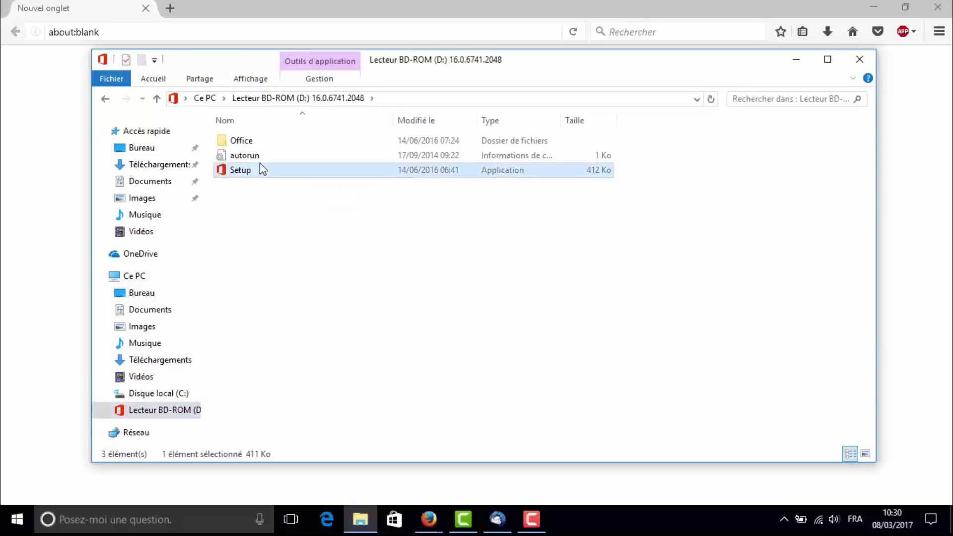
- Launch the Setup application from the mounted BD-ROM drive (D:) to install Office
double_click(260, 165)
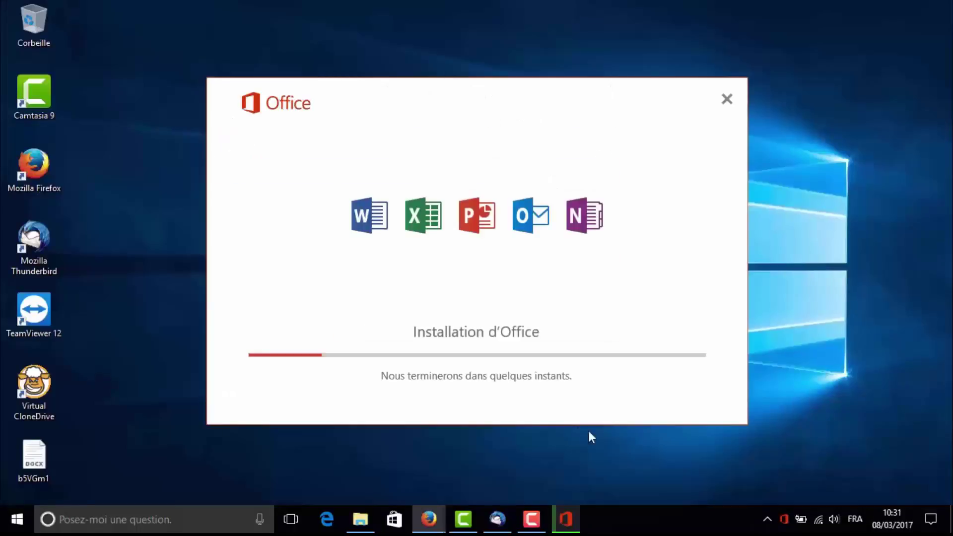
mouse_move(574, 515)
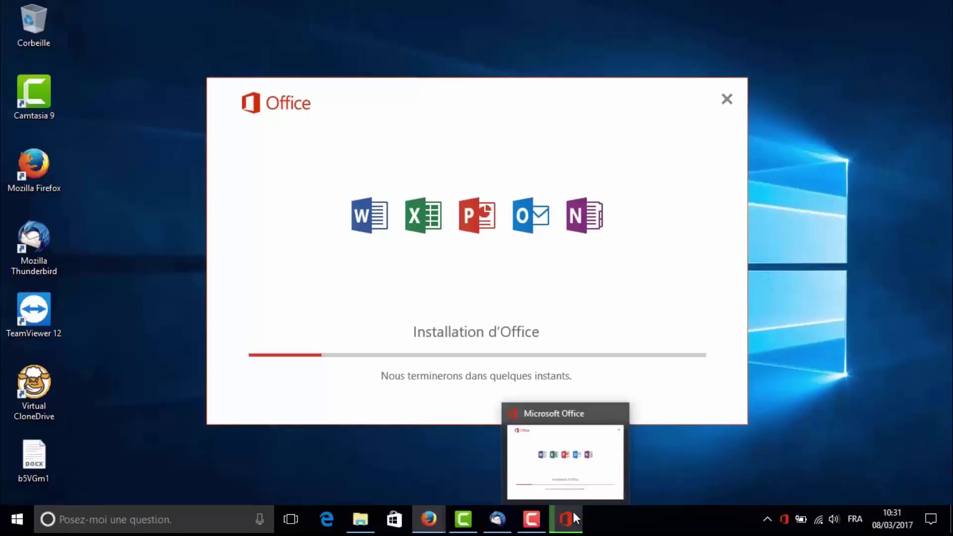
mouse_move(531, 522)
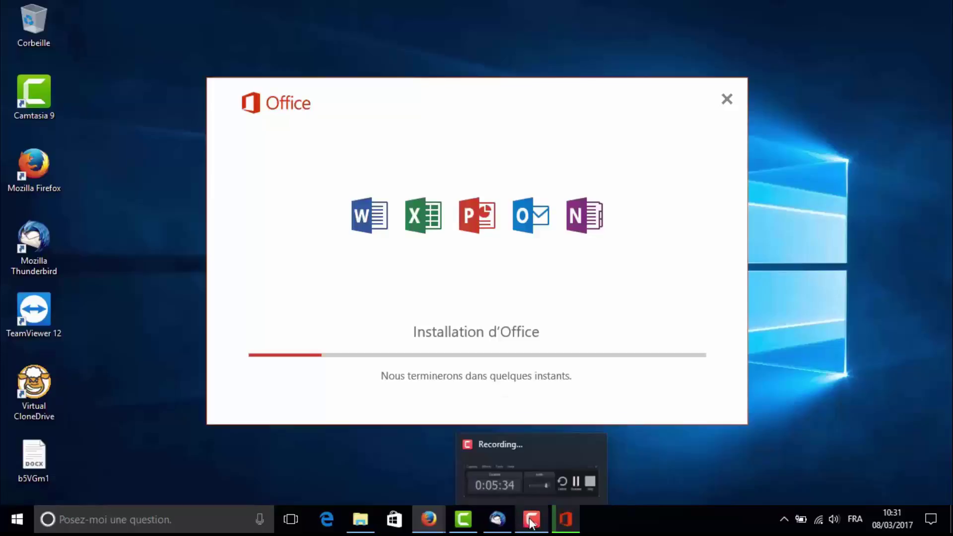
click(531, 521)
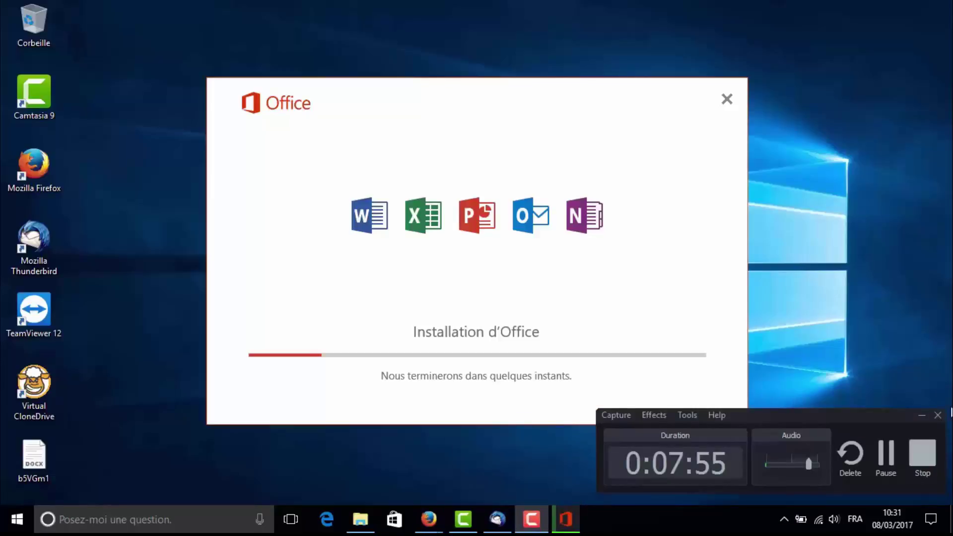
click(883, 453)
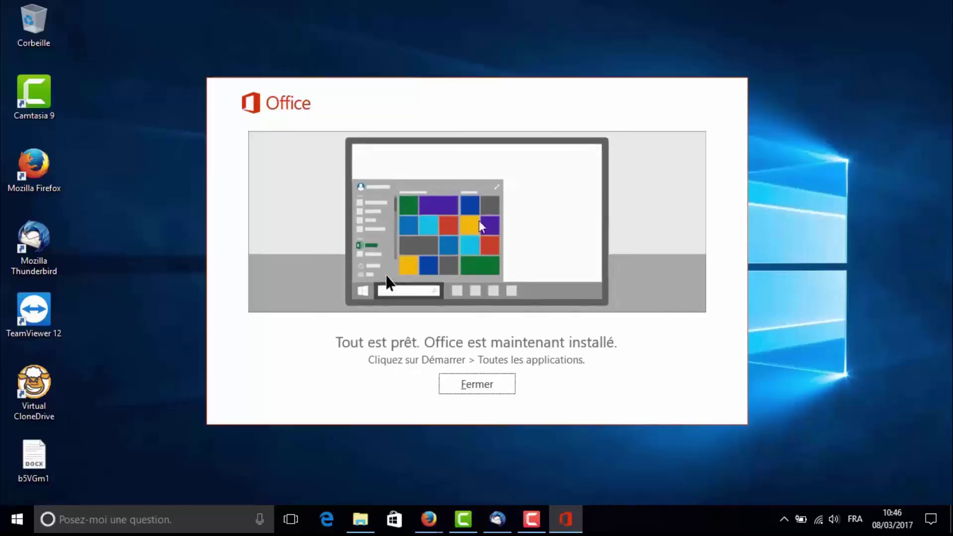
- Close the finished Office installer, search Windows for "word" and launch Word 2016
click(488, 385)
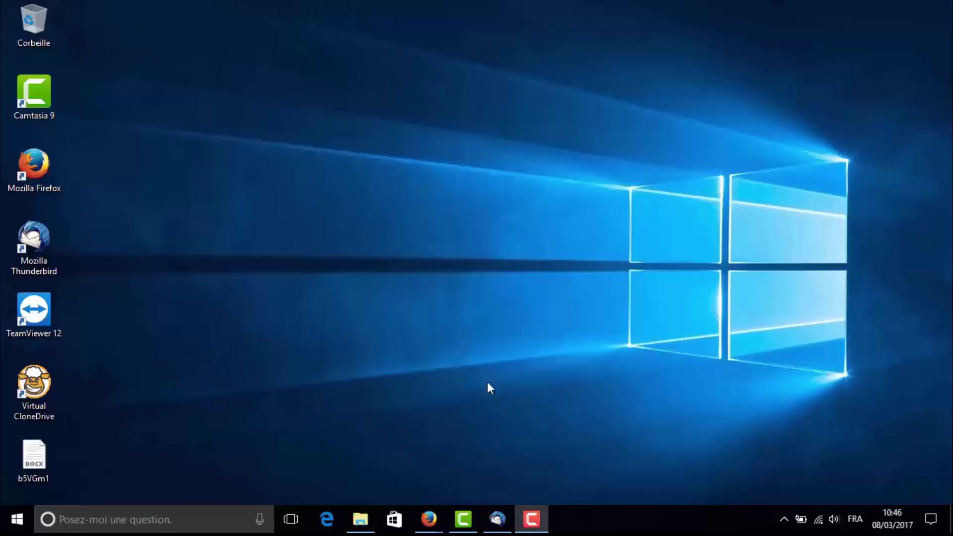
click(227, 522)
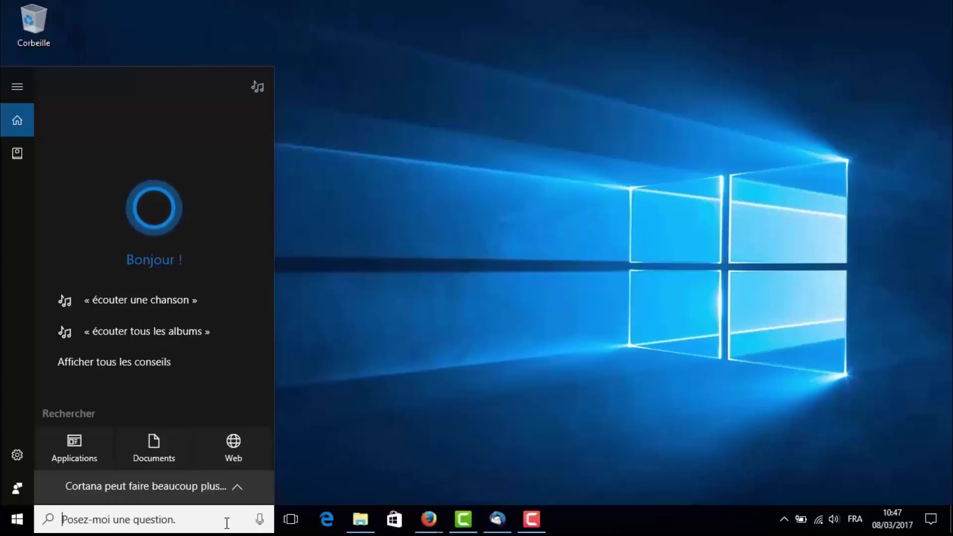
click(17, 519)
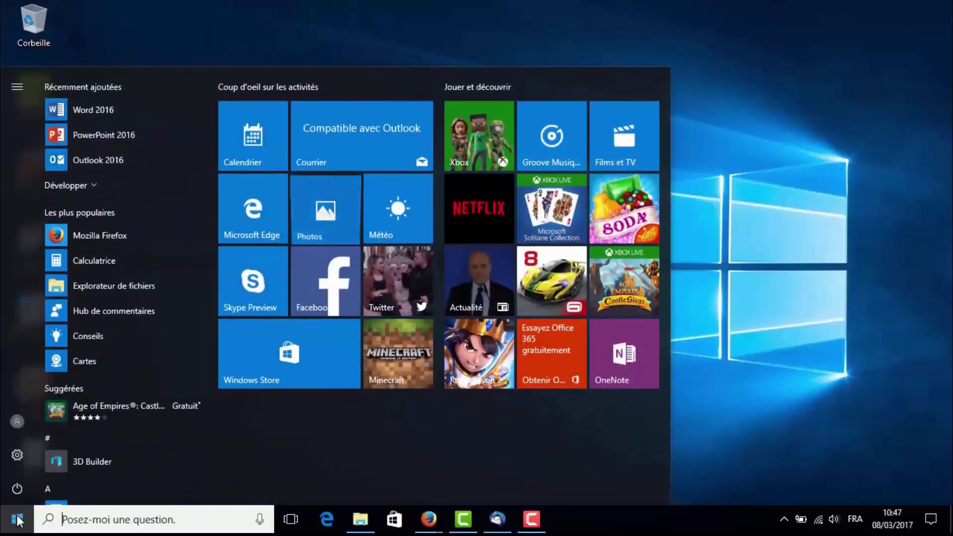
click(99, 522)
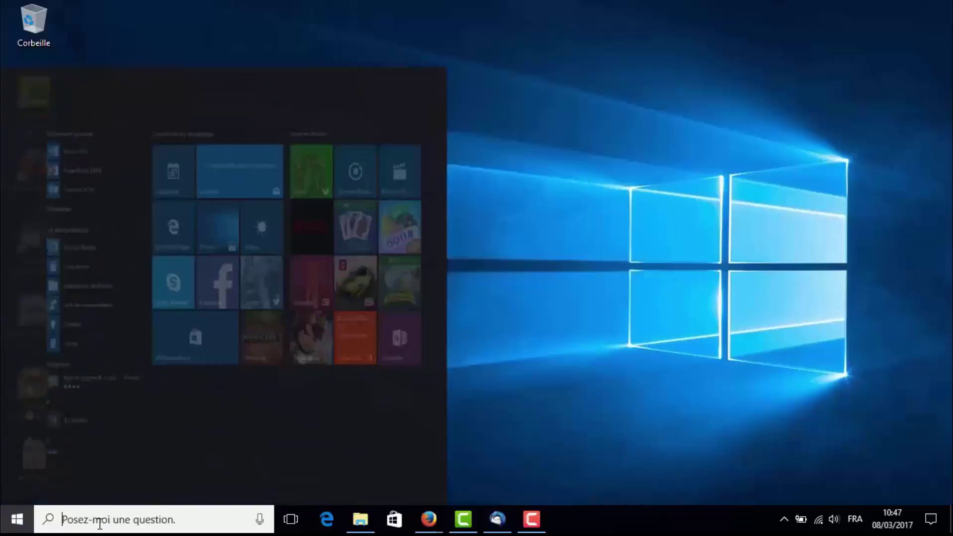
click(532, 519)
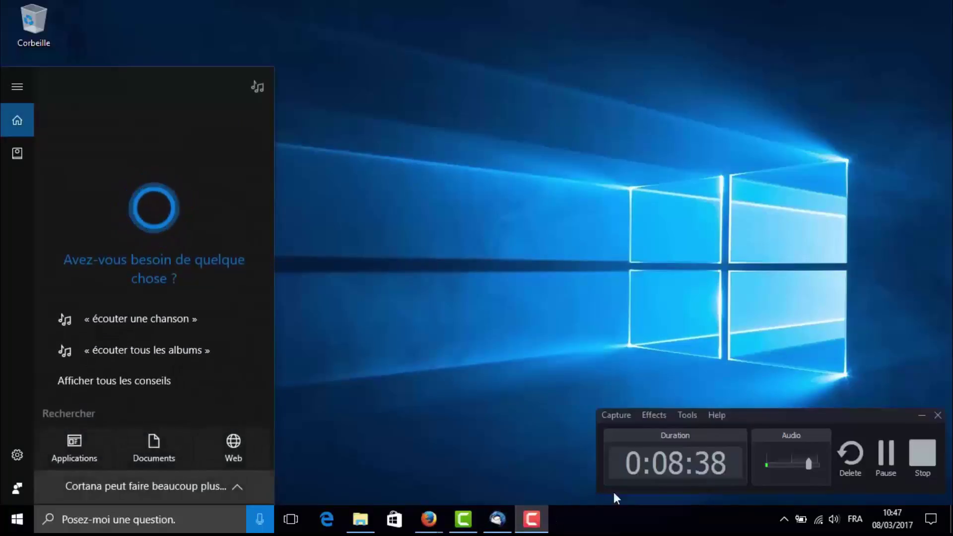
click(886, 454)
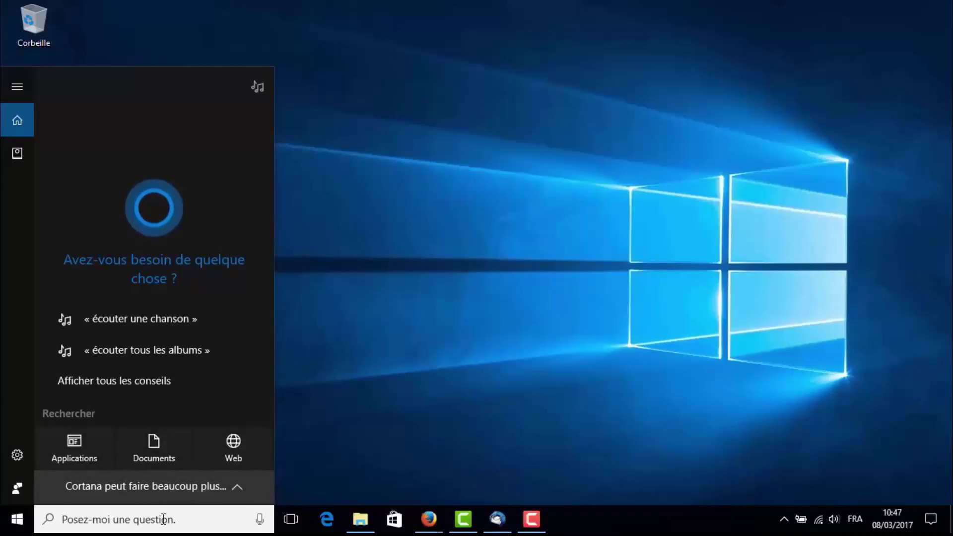
text(word)
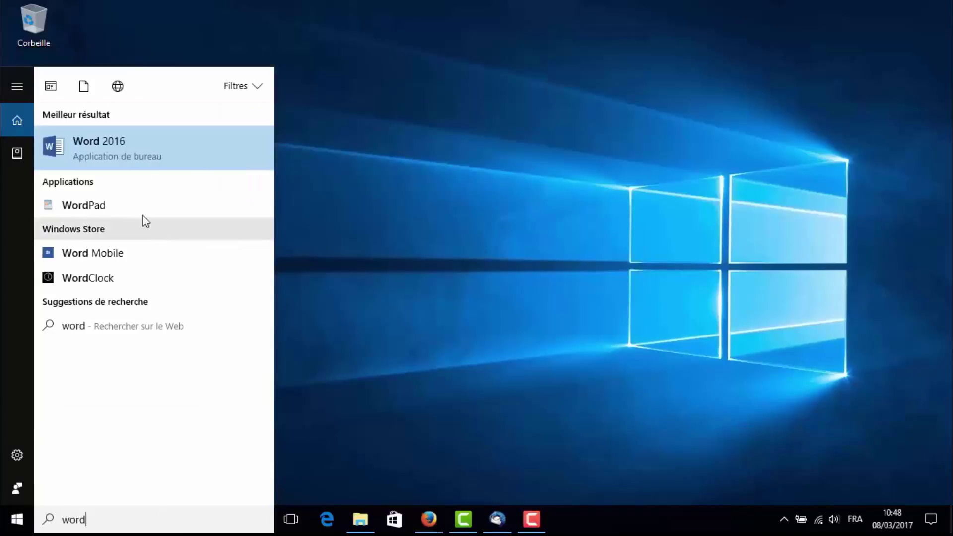
click(148, 153)
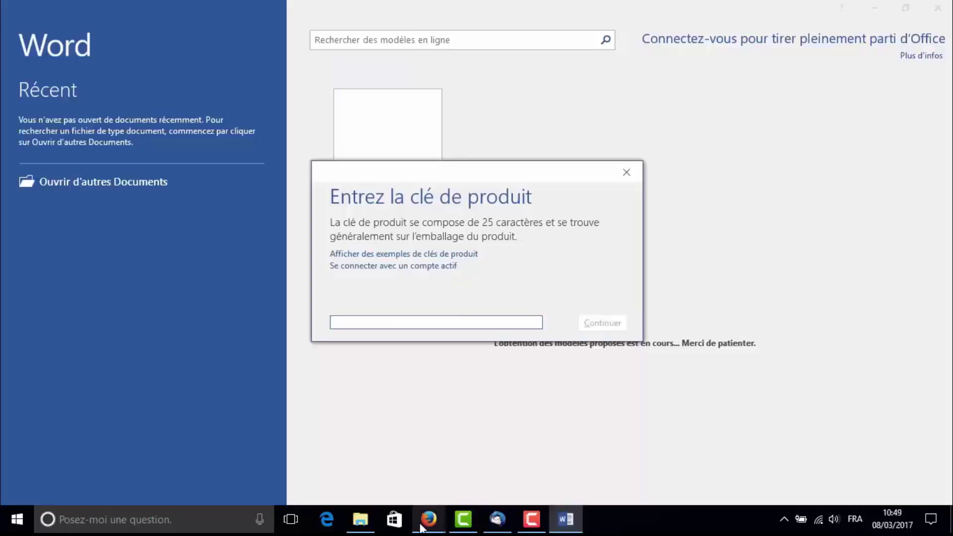
- Switch to the VenteSoft order e-mail in Firefox and copy the full licence key for Office 2016 Famille et Petite Entreprise
mouse_move(425, 528)
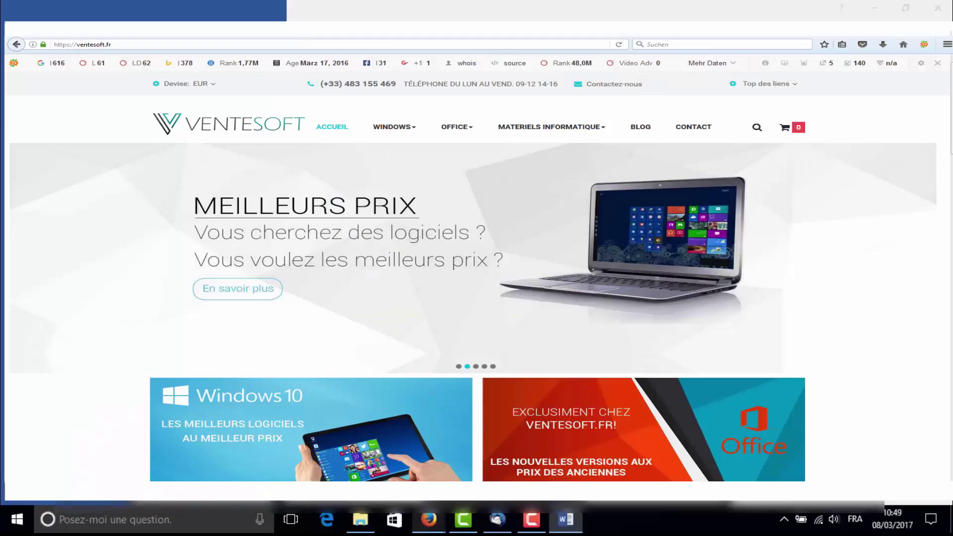
click(258, 477)
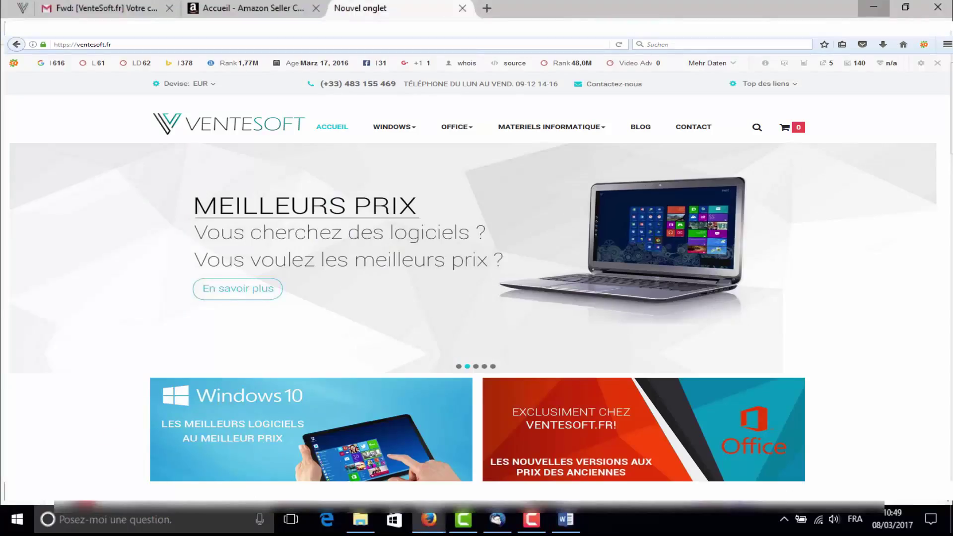
click(88, 13)
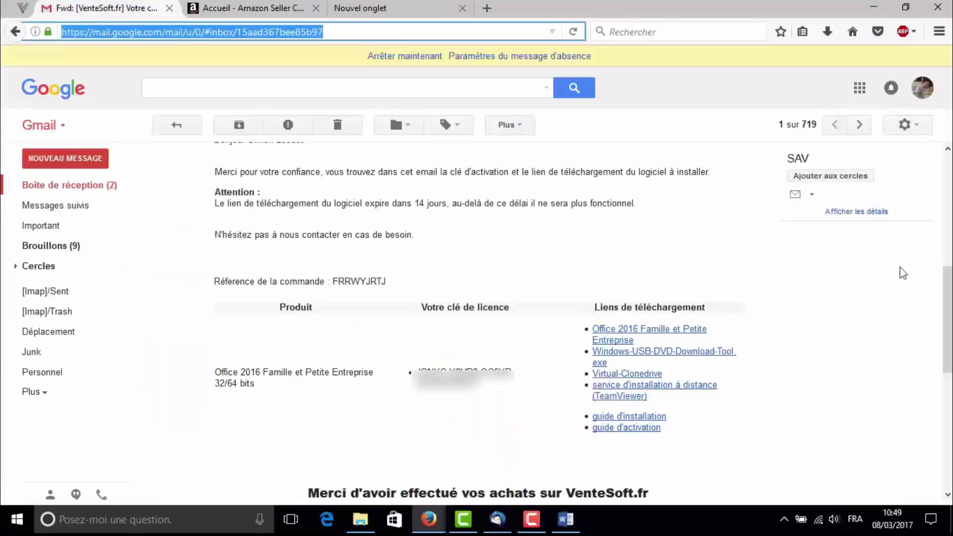
drag(449, 372, 472, 384)
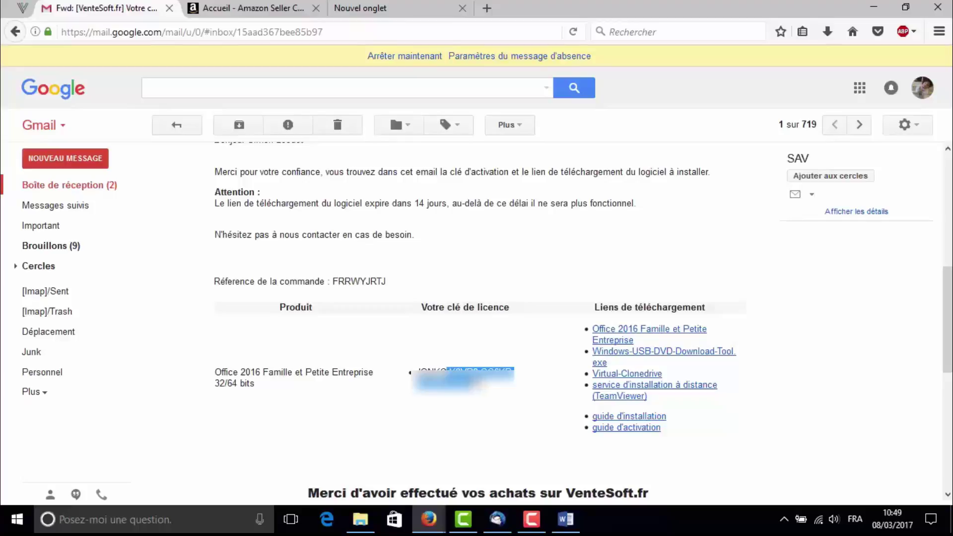
drag(514, 372, 416, 370)
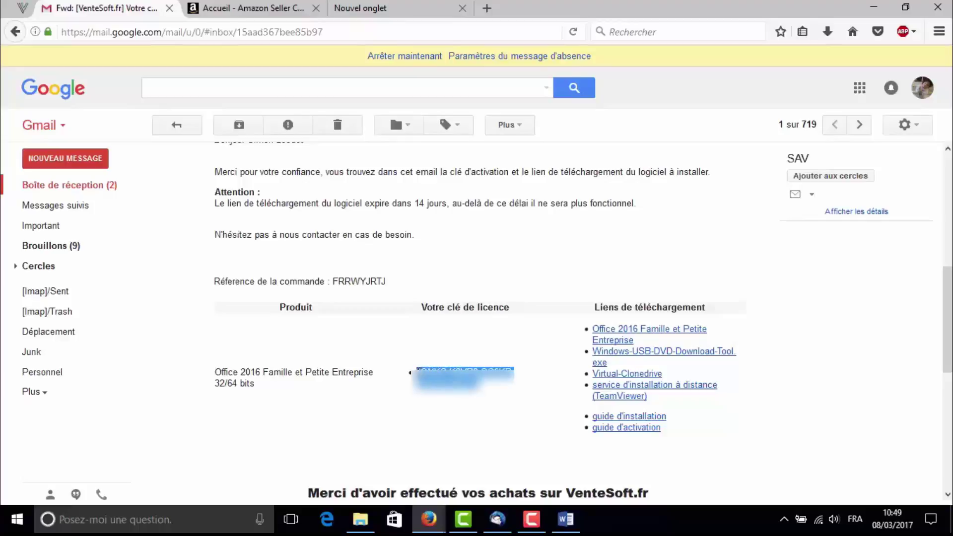
right_click(424, 371)
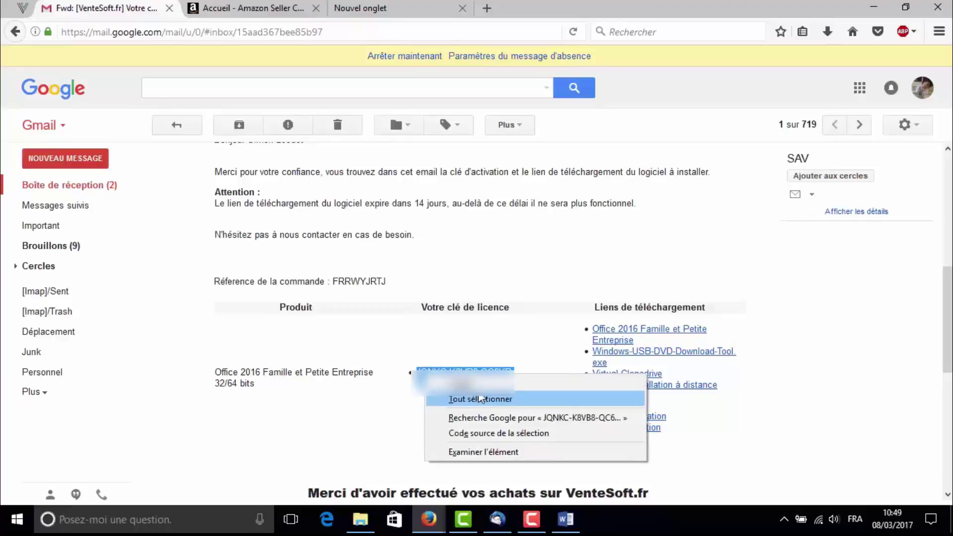
click(462, 398)
- Return to Word and paste the copied licence key into the product key field
click(874, 7)
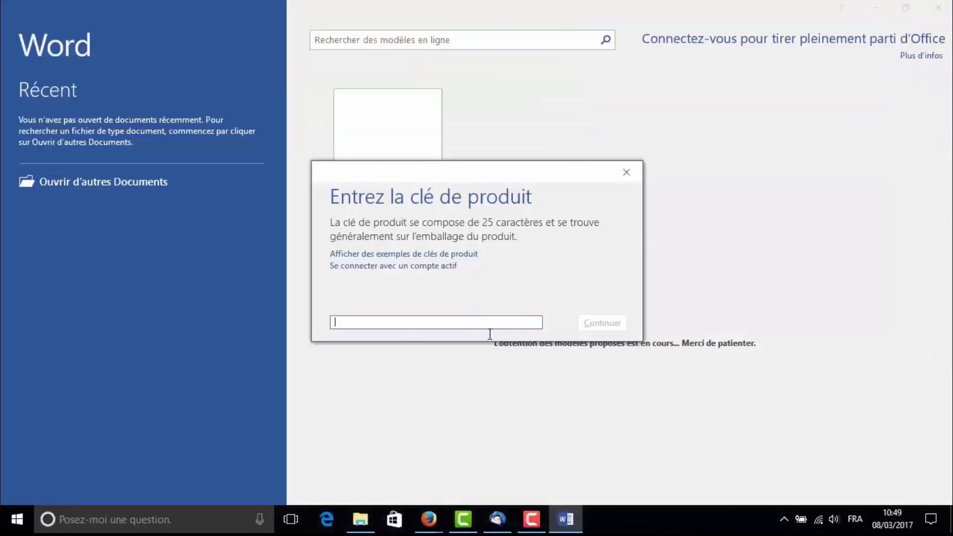
right_click(471, 323)
click(511, 363)
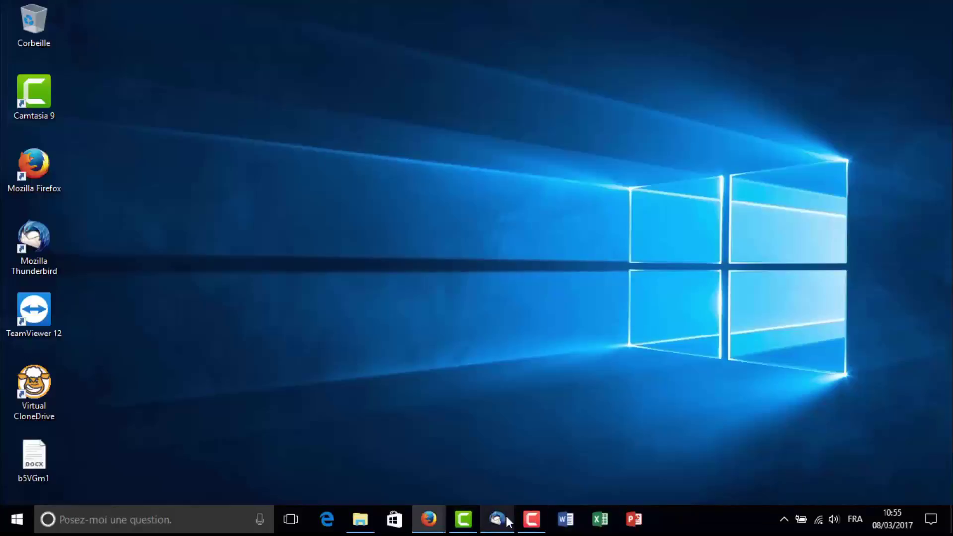
click(532, 520)
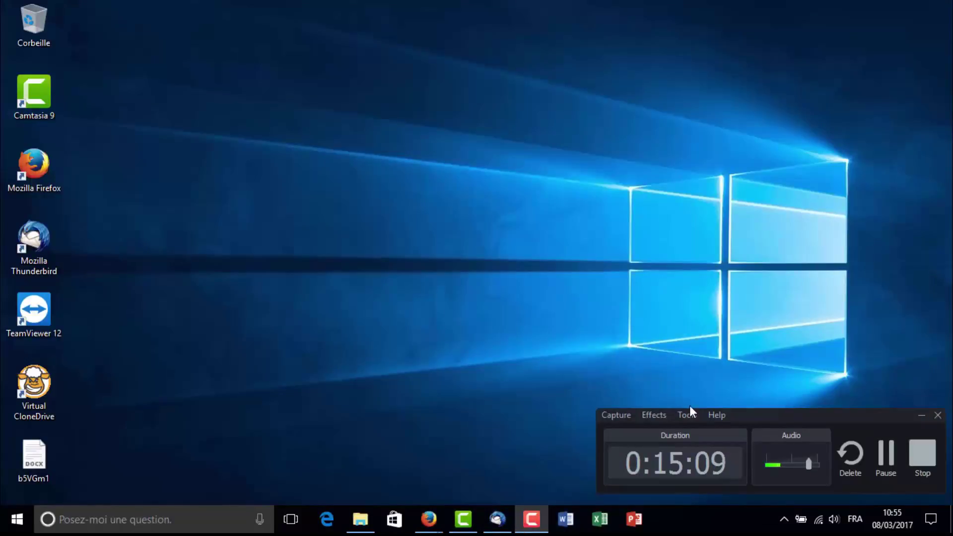